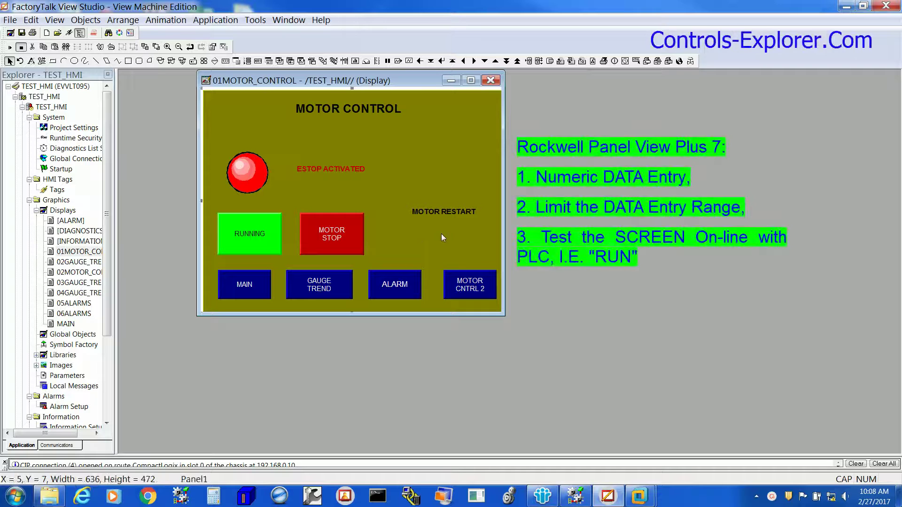
# Step: Place a Numeric Input Enable object under the MOTOR RESTART label and show its Connections tab
pyautogui.click(86, 21)
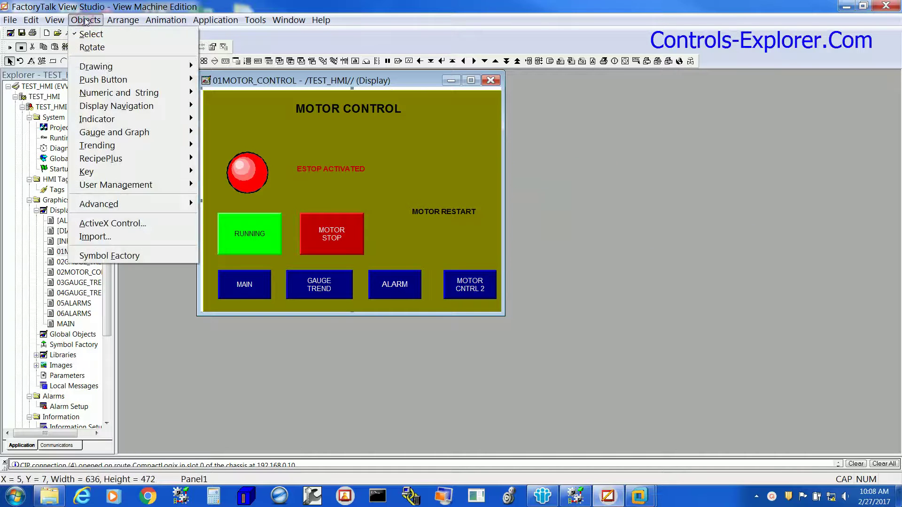
pyautogui.moveTo(142, 92)
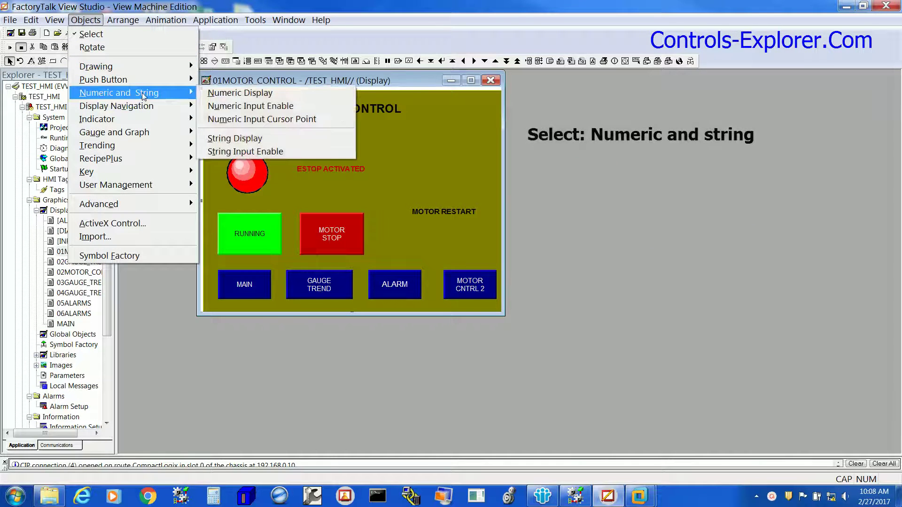
pyautogui.click(267, 106)
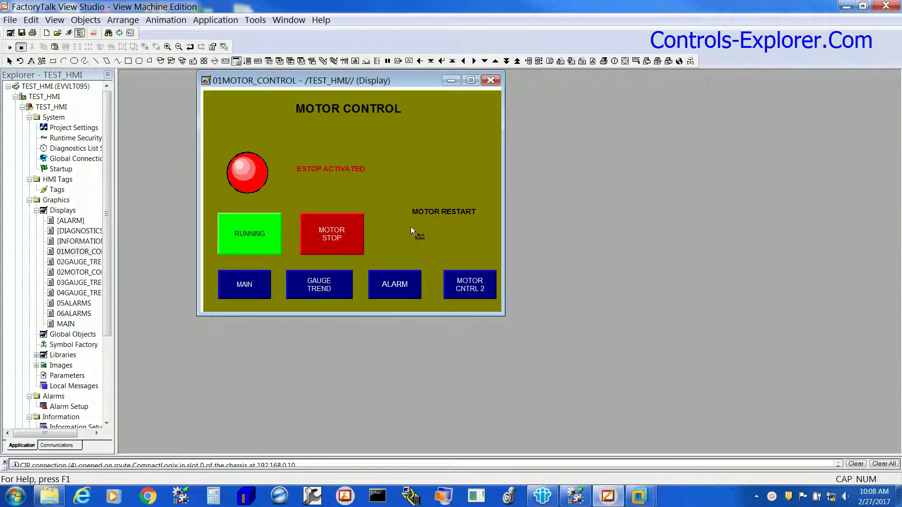
pyautogui.moveTo(486, 251); pyautogui.dragTo(486, 253)
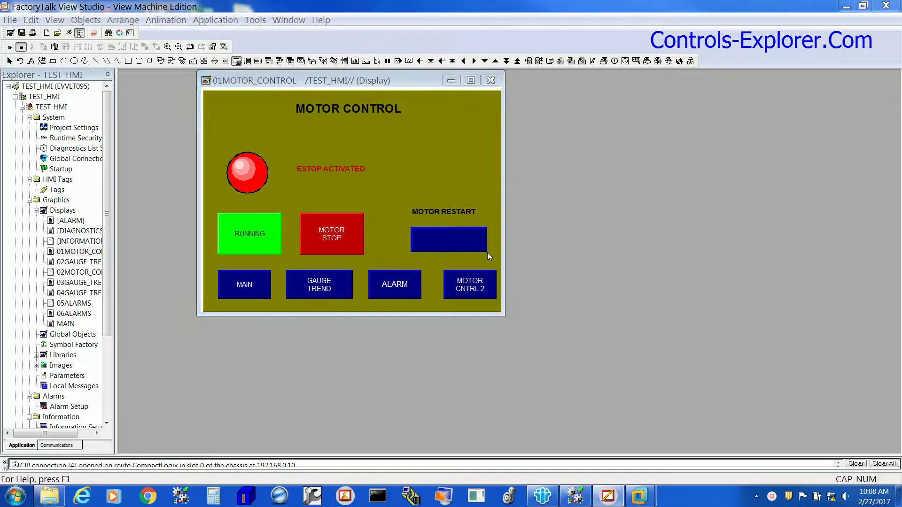
pyautogui.click(167, 30)
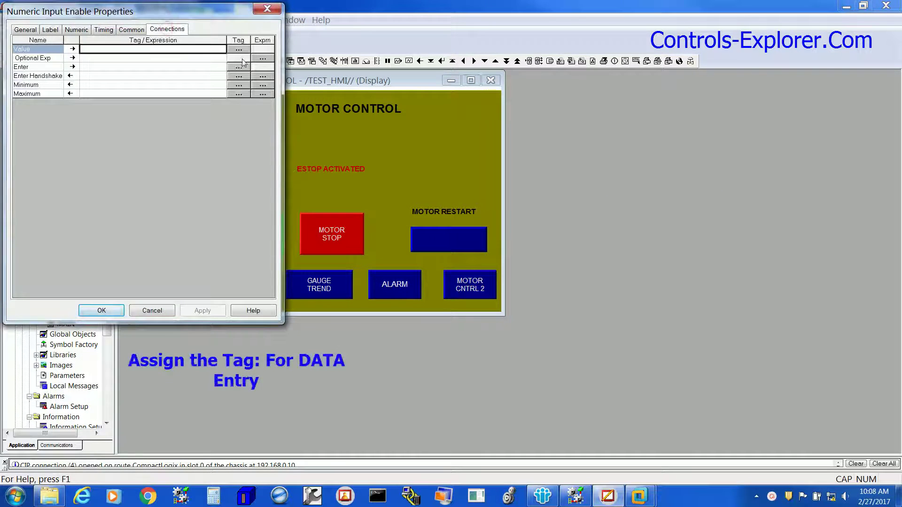
# Step: Connect the input's Value to the PLC_TEST_1 Offline tag HMI_TMR_PRESET_ENTRY_SEC
pyautogui.click(238, 49)
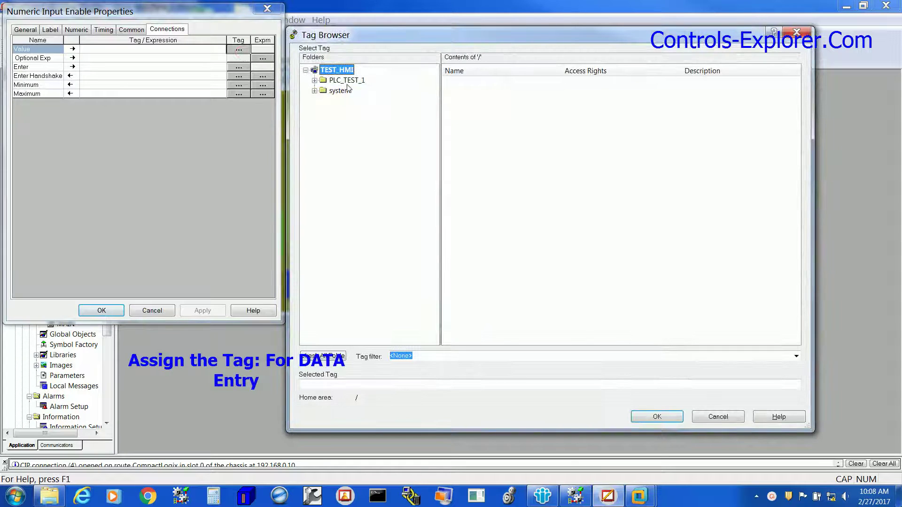
pyautogui.click(315, 80)
pyautogui.click(343, 102)
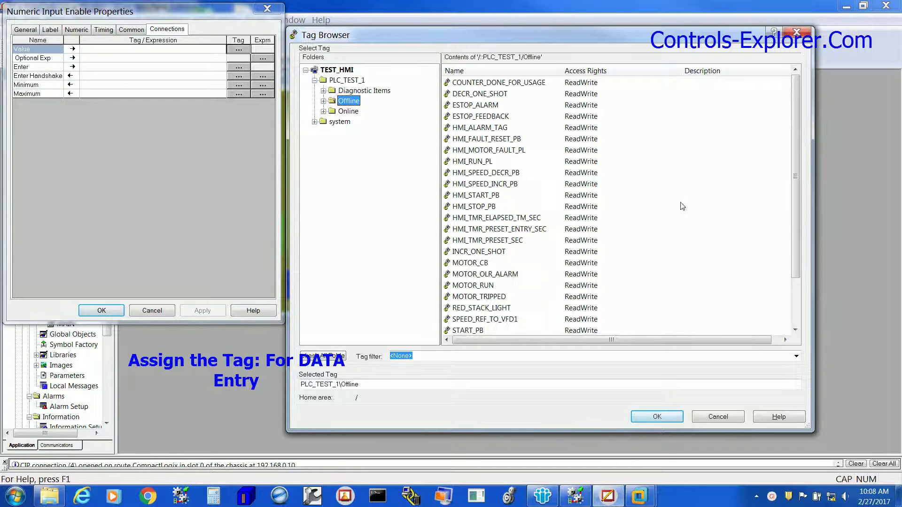
pyautogui.click(532, 231)
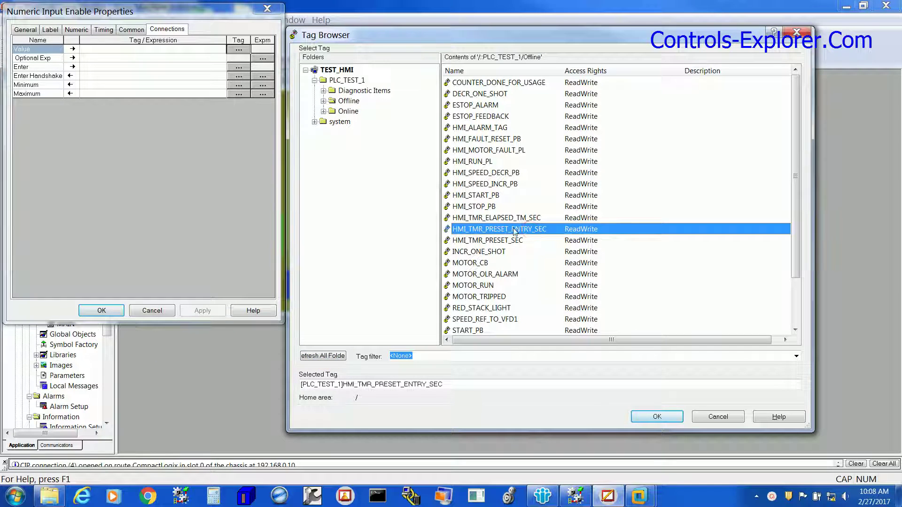
pyautogui.click(657, 416)
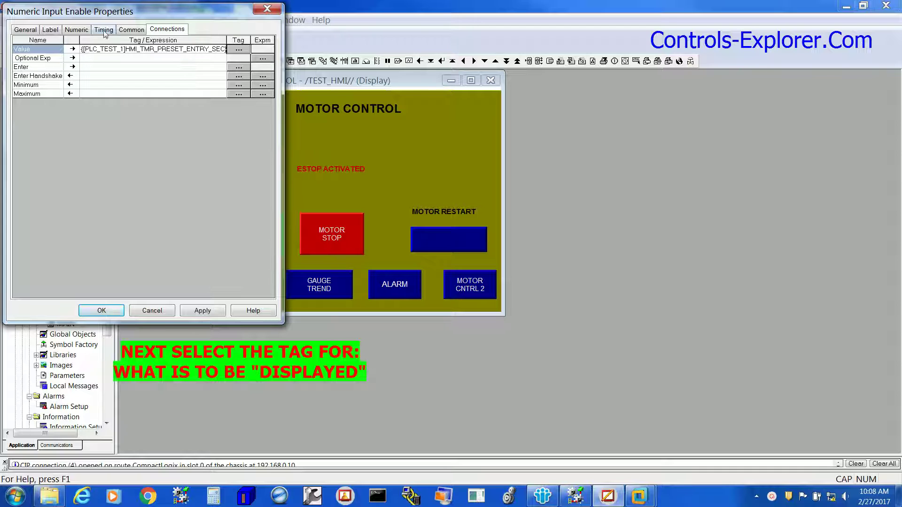
# Step: Embed a numeric variable of HMI_TMR_PRESET_ENTRY_SEC in the input's caption and apply it
pyautogui.click(76, 29)
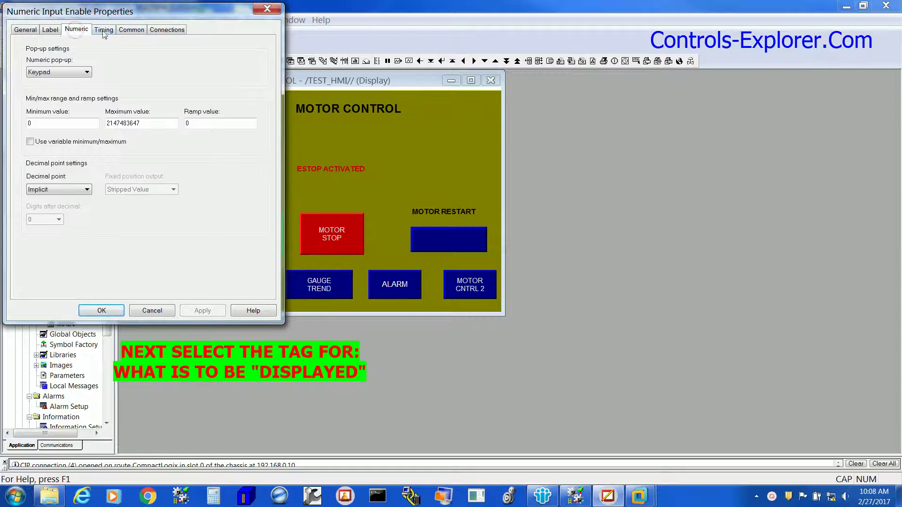
pyautogui.click(49, 30)
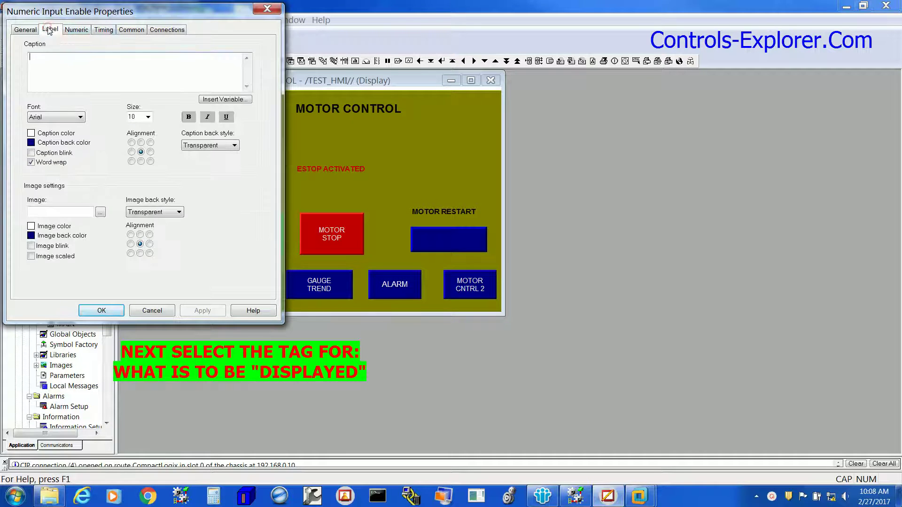
pyautogui.click(223, 100)
pyautogui.click(233, 113)
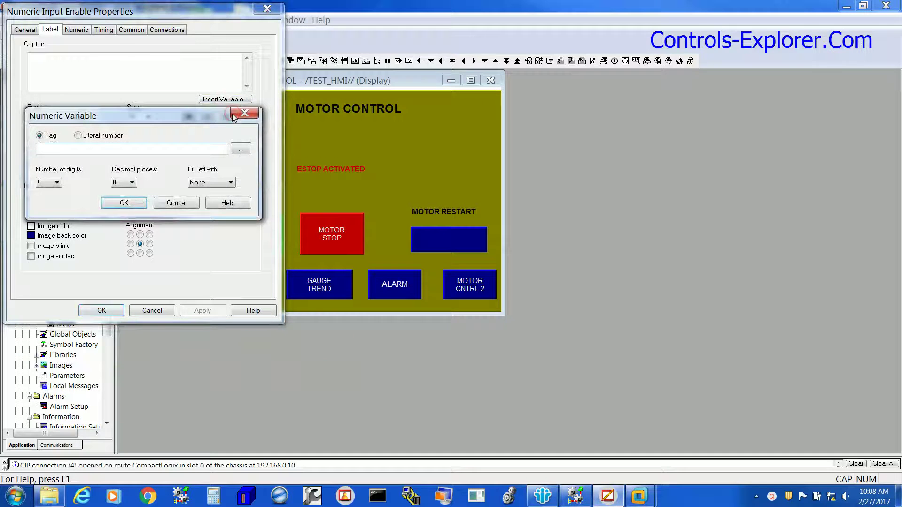
pyautogui.click(241, 150)
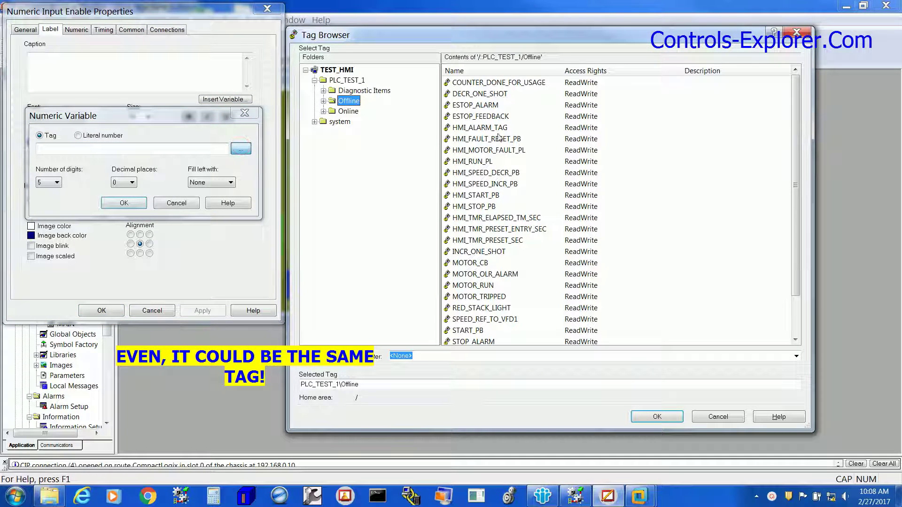
pyautogui.click(512, 230)
pyautogui.click(643, 413)
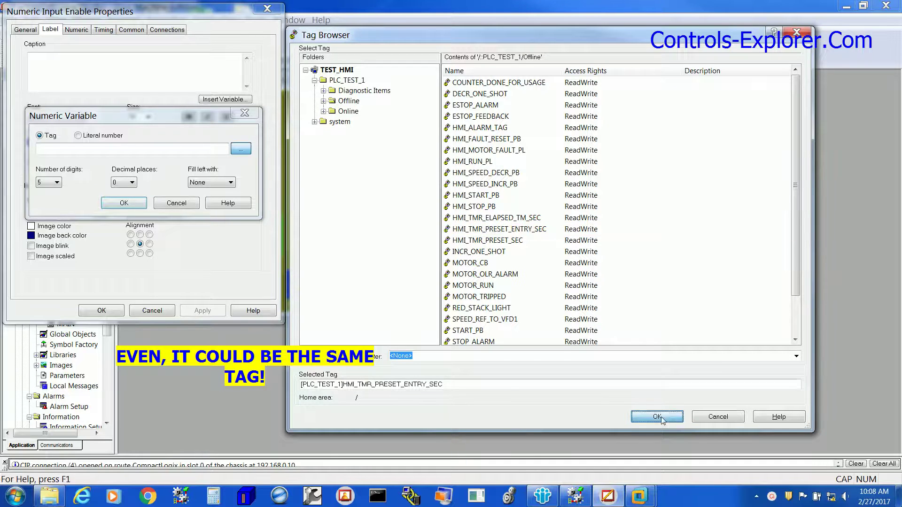
pyautogui.click(123, 203)
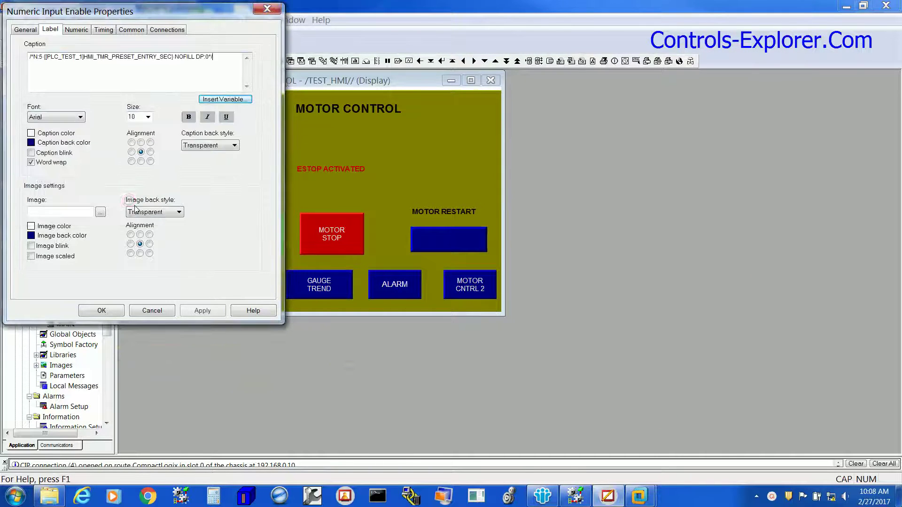
pyautogui.click(25, 30)
pyautogui.click(50, 29)
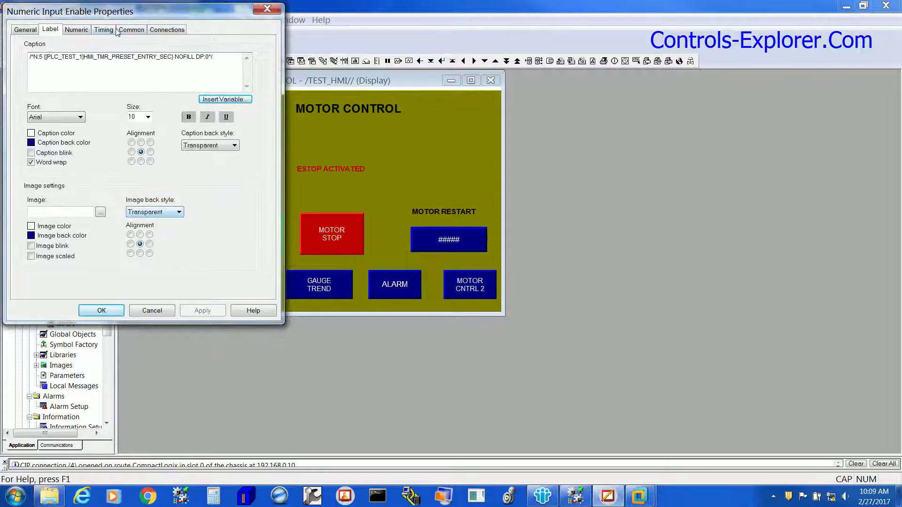
# Step: Limit the numeric input's entry range to minimum 5 and maximum 15
pyautogui.click(78, 31)
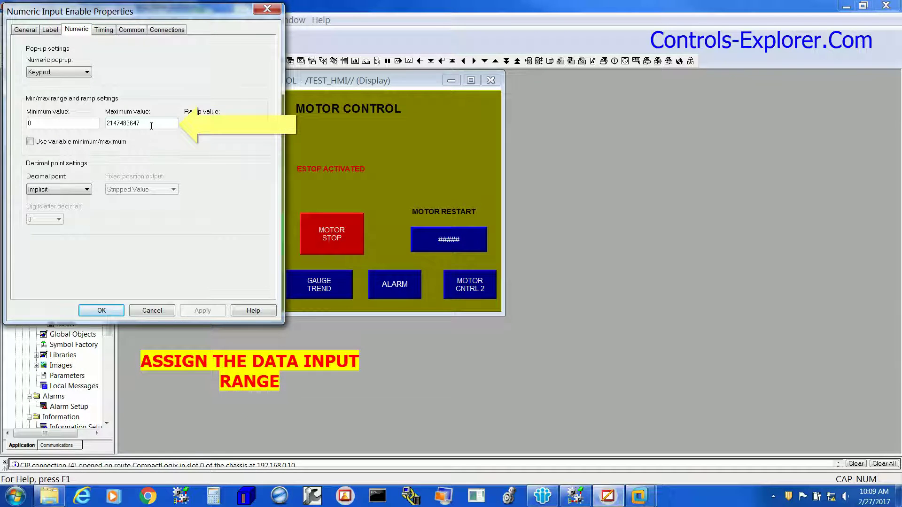
pyautogui.doubleClick(79, 125)
pyautogui.write('5')
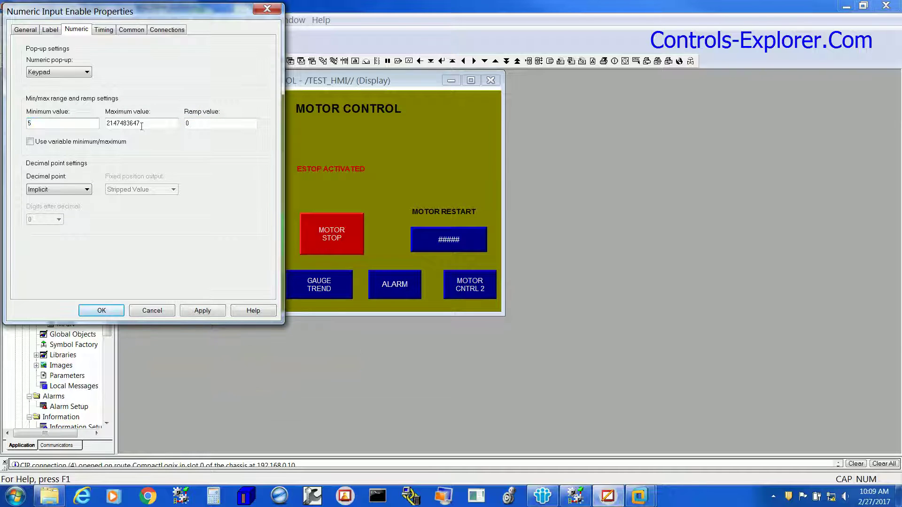
pyautogui.doubleClick(157, 125)
pyautogui.write('15')
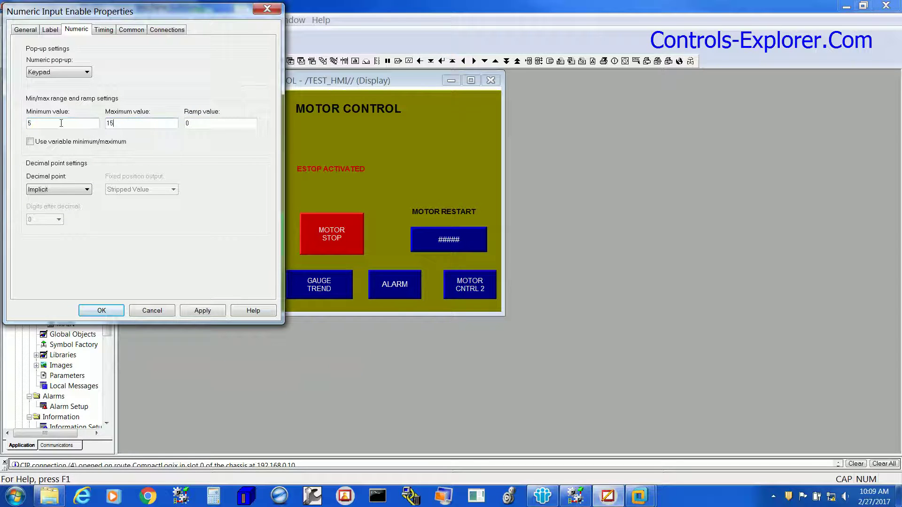
pyautogui.click(203, 311)
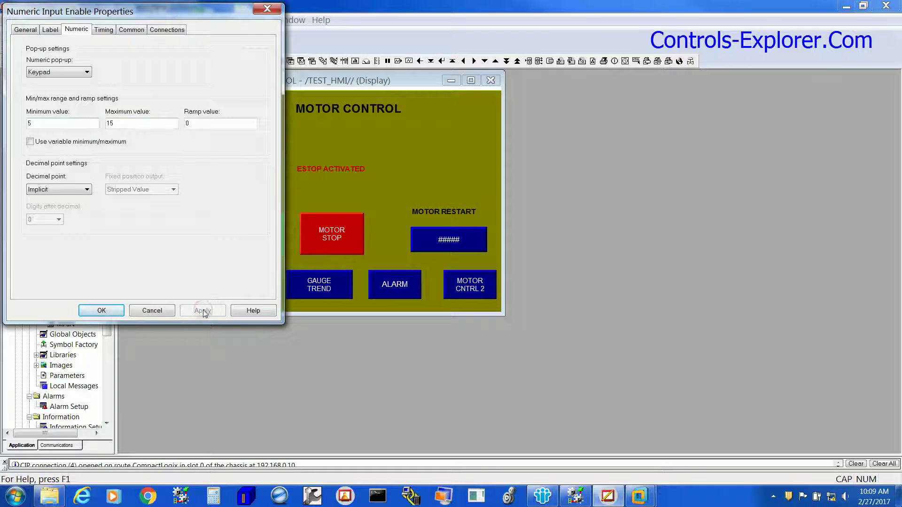
# Step: Set the caption font size to 14 and save the 01MOTOR_CONTROL display
pyautogui.click(52, 30)
pyautogui.click(148, 117)
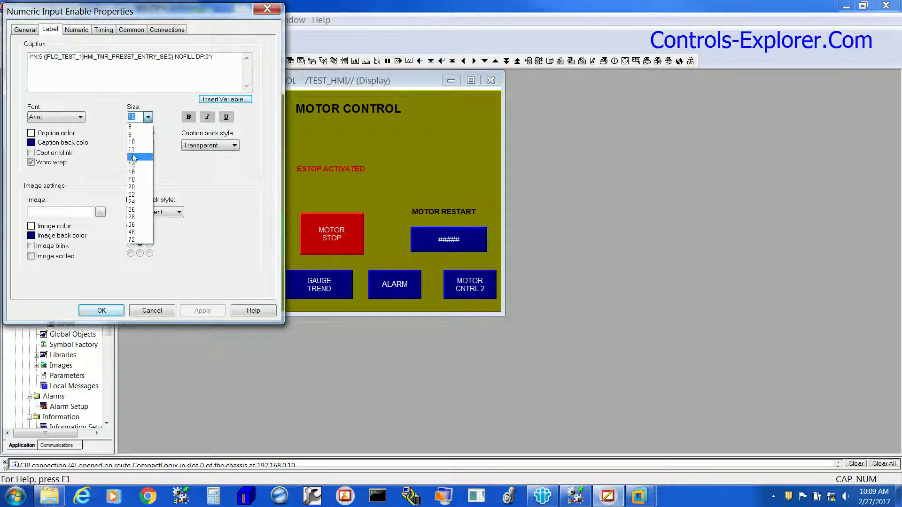
pyautogui.click(137, 167)
pyautogui.click(202, 311)
pyautogui.click(101, 311)
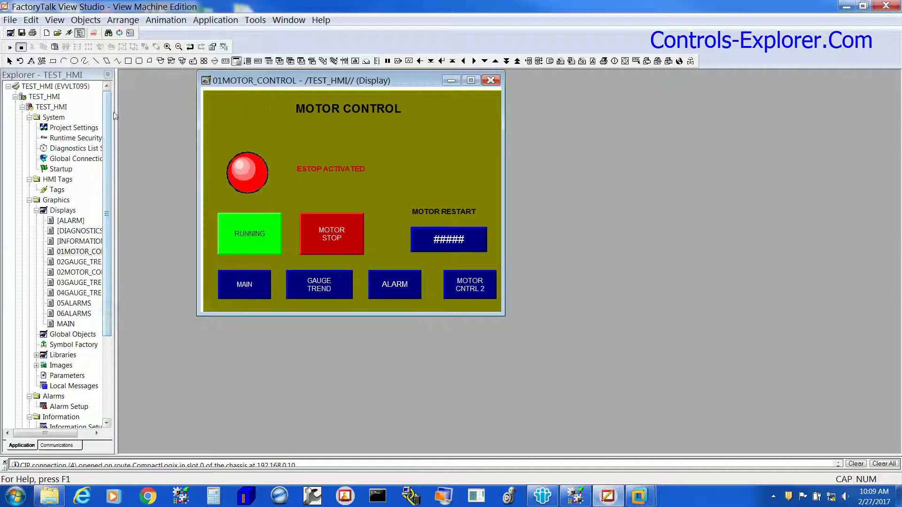
pyautogui.click(23, 32)
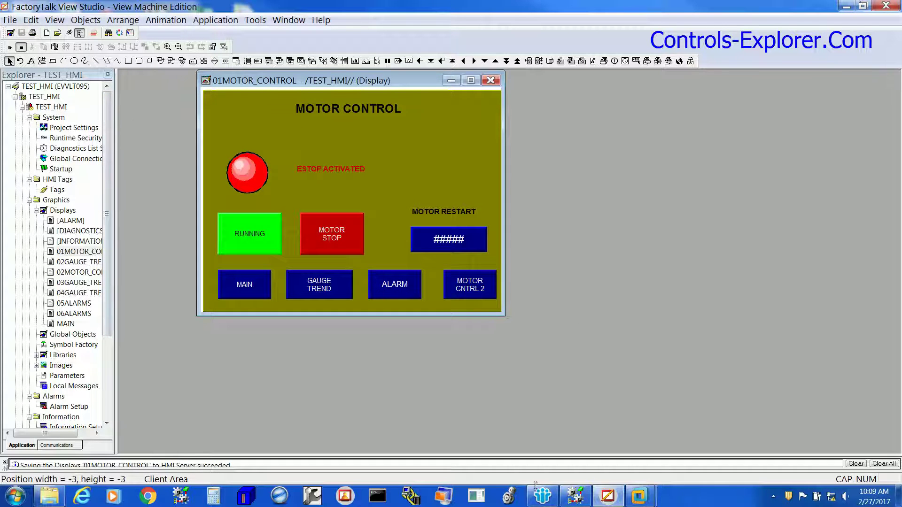
pyautogui.click(575, 496)
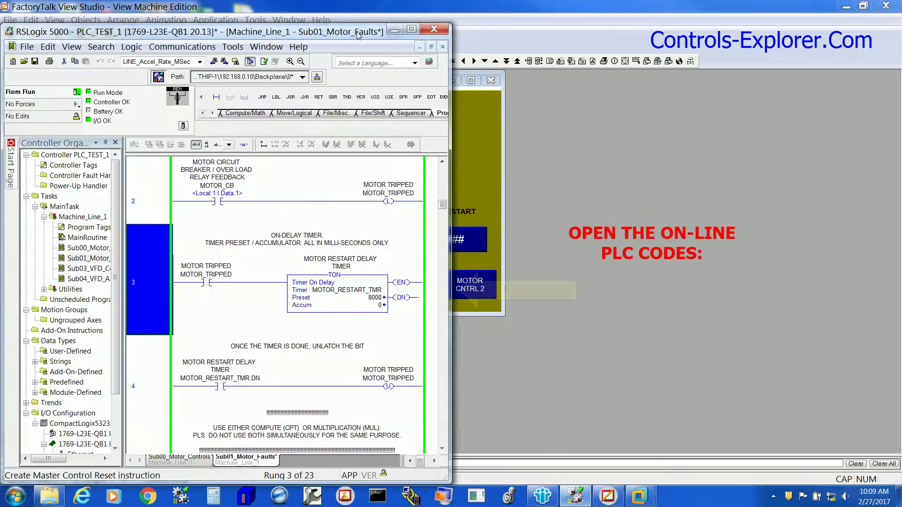
# Step: Move the RSLogix 5000 ladder aside to view the restart timer preset of 8000, then minimize it
pyautogui.moveTo(358, 35); pyautogui.dragTo(410, 32)
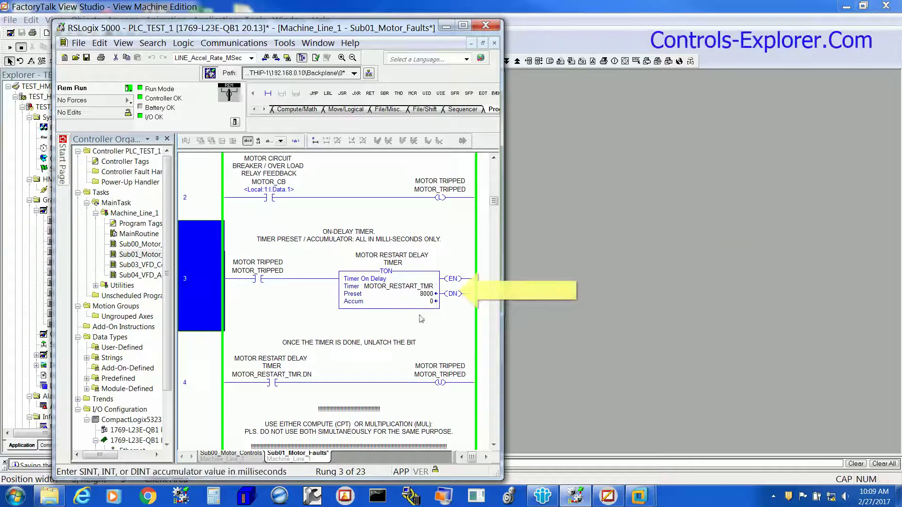
pyautogui.click(446, 26)
# Step: Start a test run of the MOTOR CONTROL display with the ladder logic shown beside it
pyautogui.moveTo(371, 80); pyautogui.dragTo(320, 80)
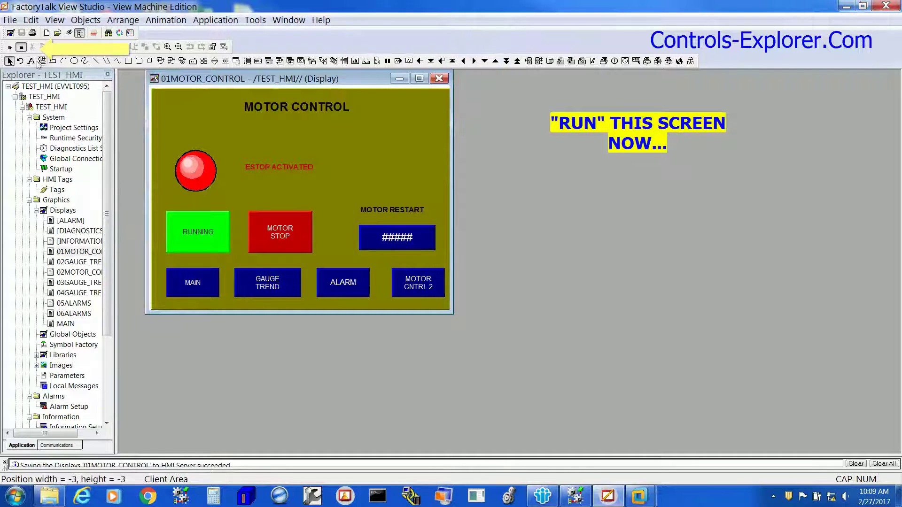
pyautogui.click(10, 47)
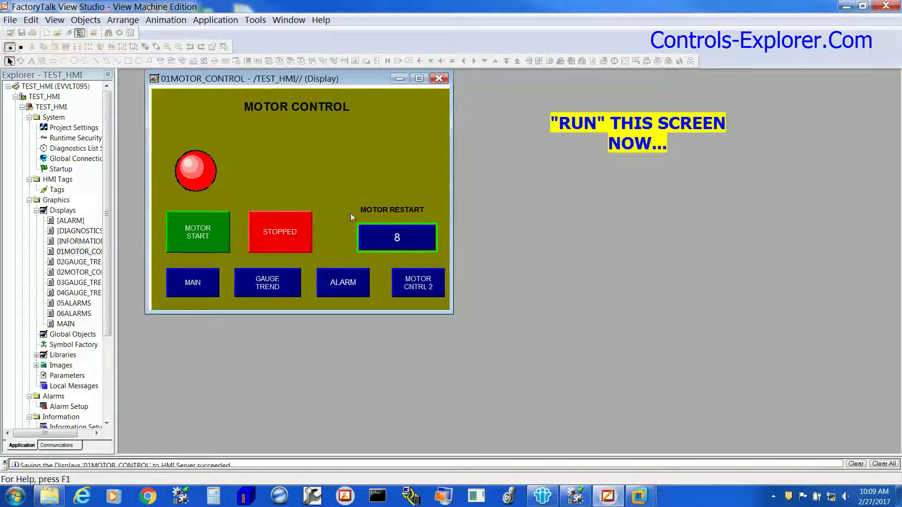
pyautogui.click(863, 6)
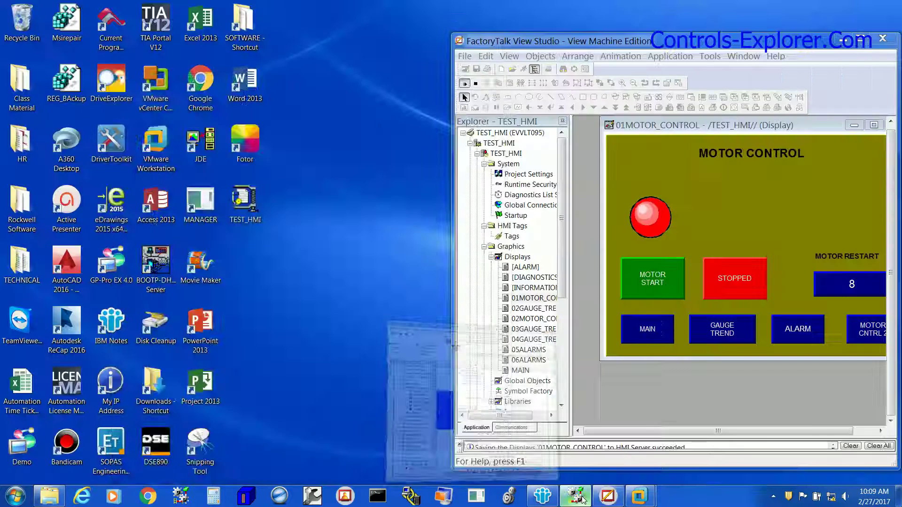
pyautogui.click(575, 495)
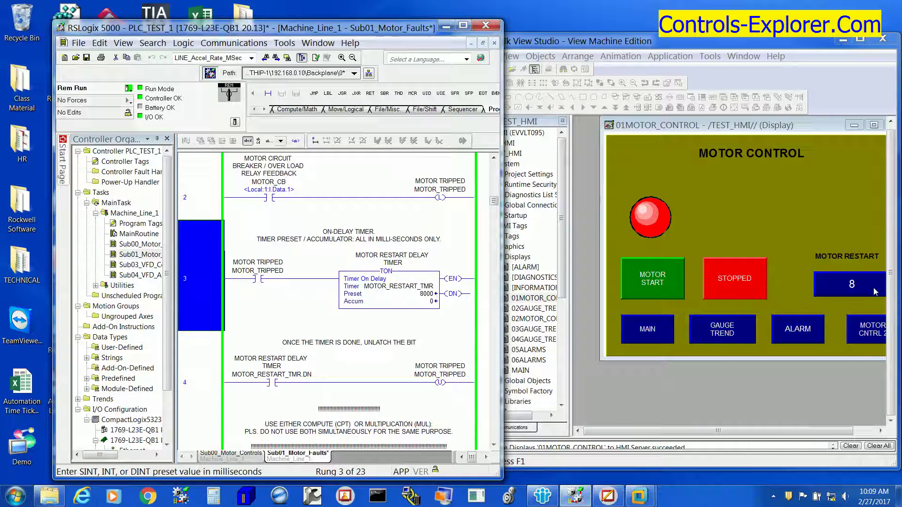
# Step: Enter 12, then 6, as the motor restart delay value
pyautogui.click(857, 289)
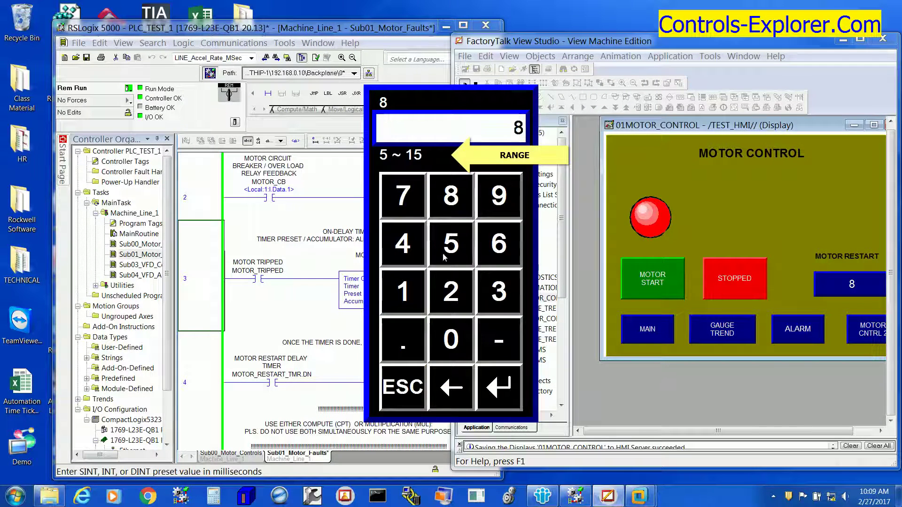
pyautogui.click(403, 292)
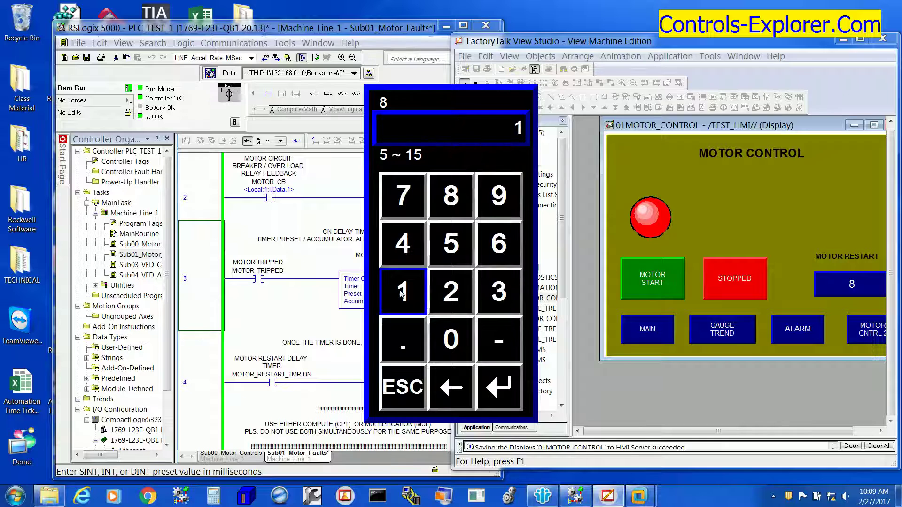
pyautogui.click(446, 293)
pyautogui.click(498, 390)
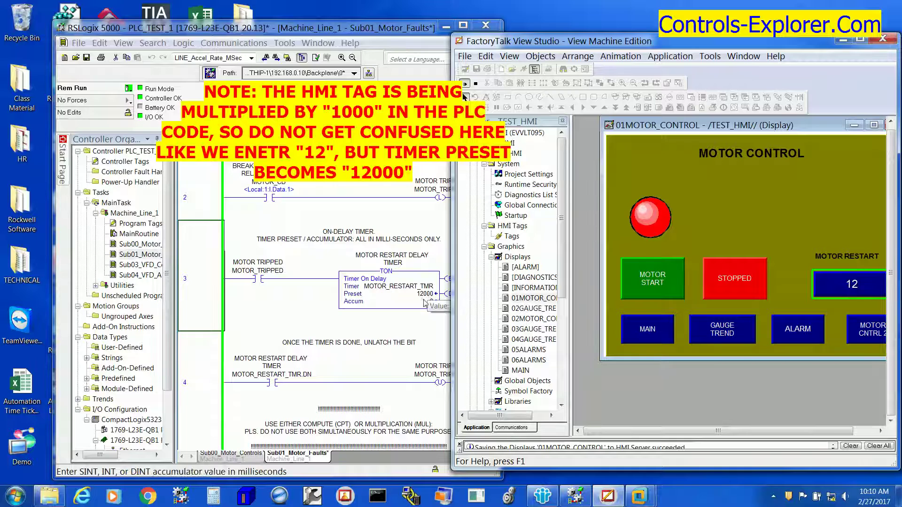
pyautogui.click(859, 292)
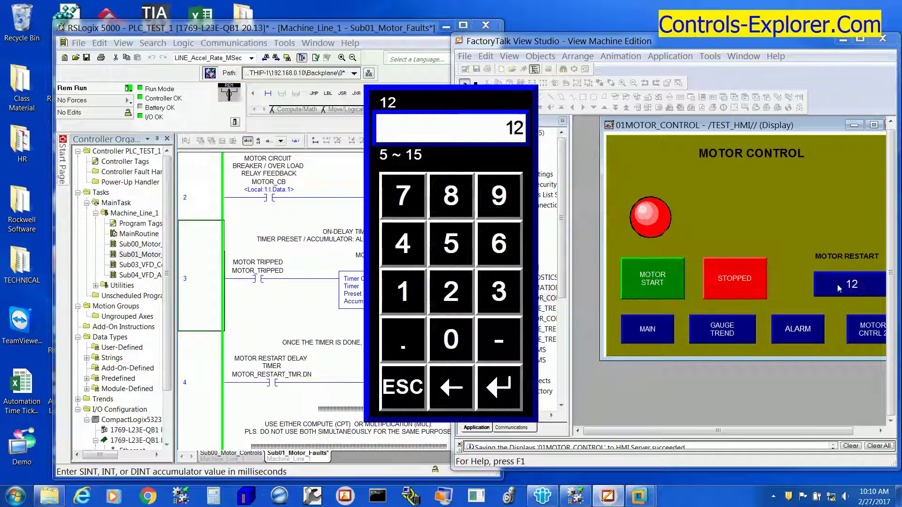
pyautogui.click(478, 252)
pyautogui.click(499, 387)
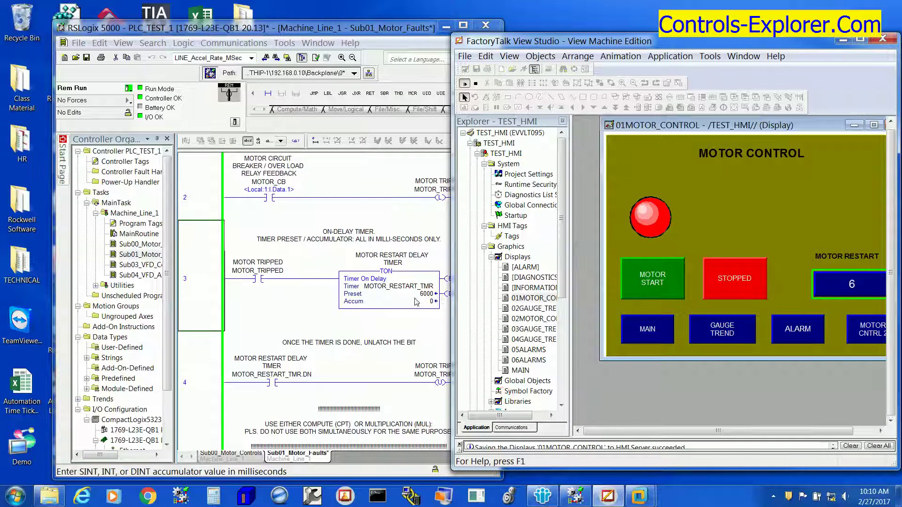
# Step: Try the out-of-range value 25, which is rejected, then enter 14 instead
pyautogui.click(836, 286)
pyautogui.click(458, 294)
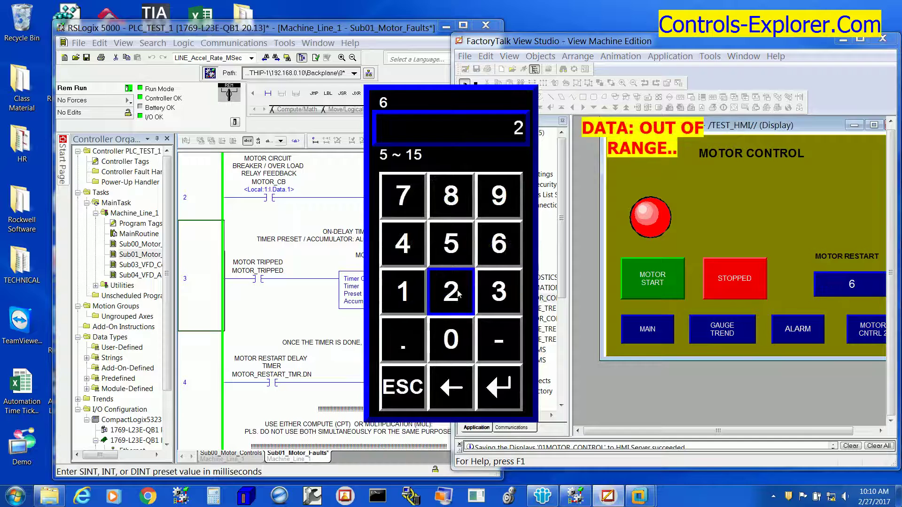
pyautogui.click(447, 246)
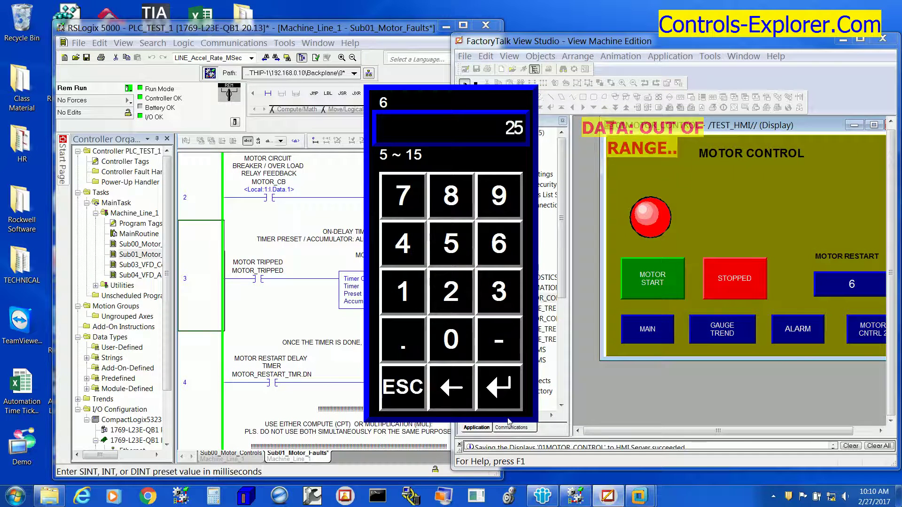
pyautogui.click(498, 386)
pyautogui.click(414, 299)
pyautogui.click(451, 387)
pyautogui.write('14')
pyautogui.click(498, 386)
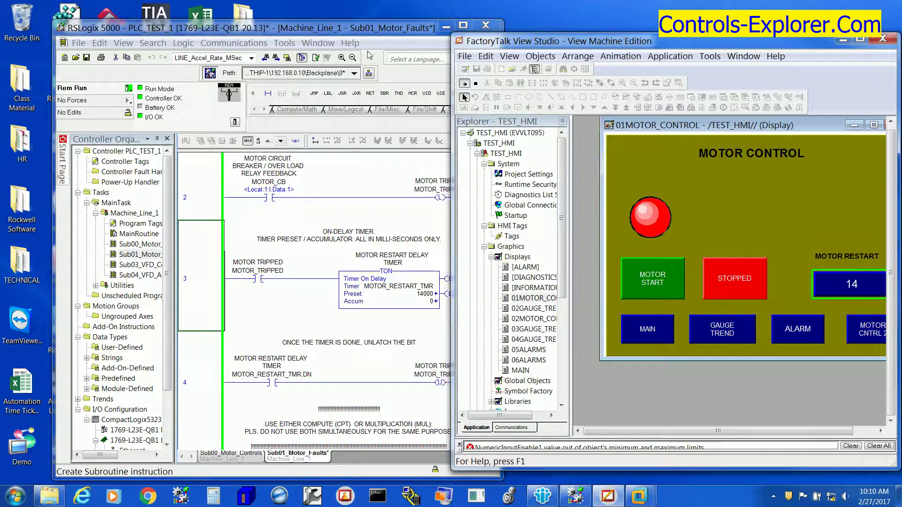
pyautogui.doubleClick(348, 28)
pyautogui.scroll(-1, 503, 217)
# Step: Scroll to rung 5's MUL instruction that multiplies the HMI preset by 1000, then restore the ladder window
pyautogui.scroll(-4, 503, 217)
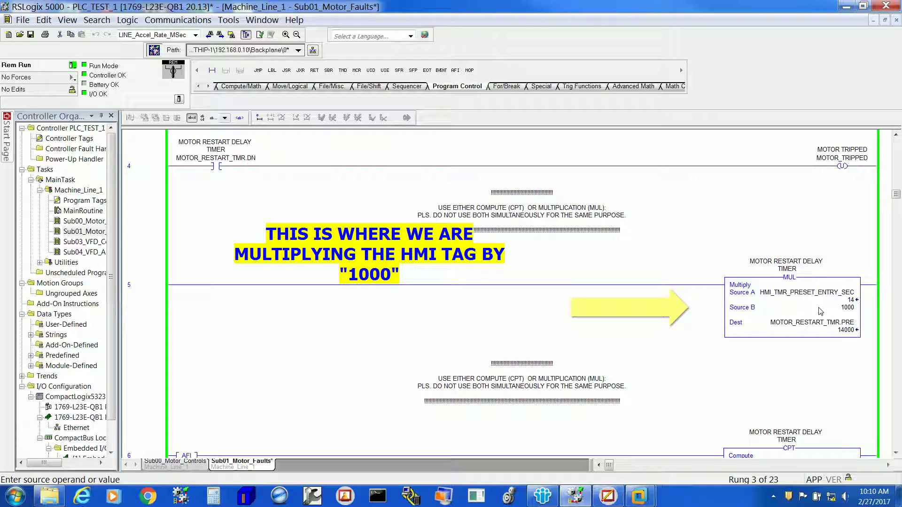
pyautogui.moveTo(830, 295)
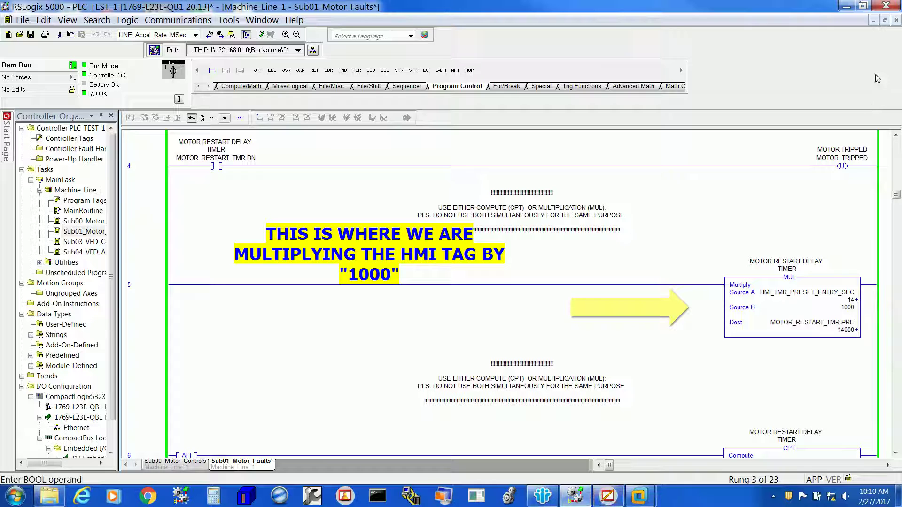
pyautogui.click(863, 6)
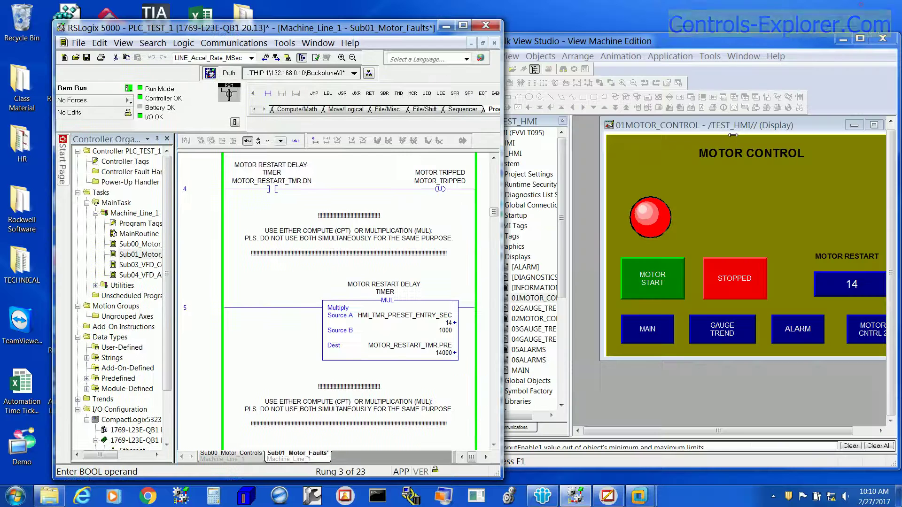